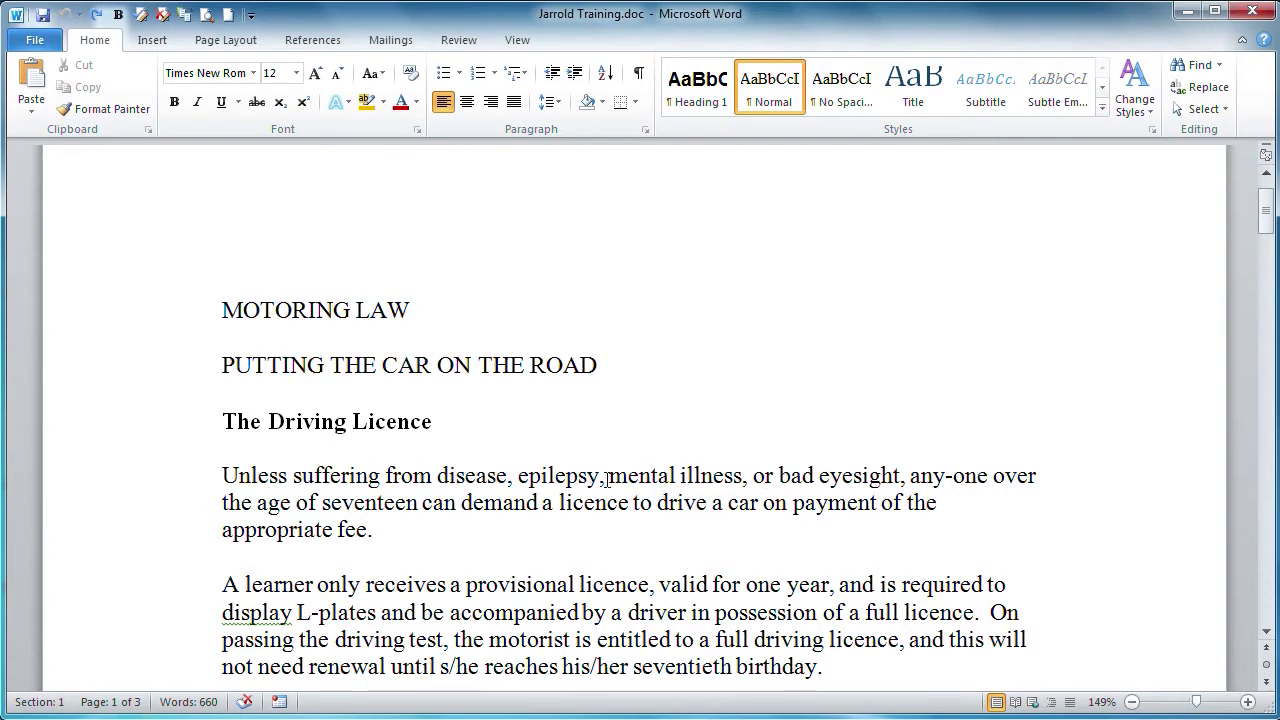
- Practise selecting the first body paragraph, then the sentence ending 'full licence.', clearing each
triple_click(632, 474)
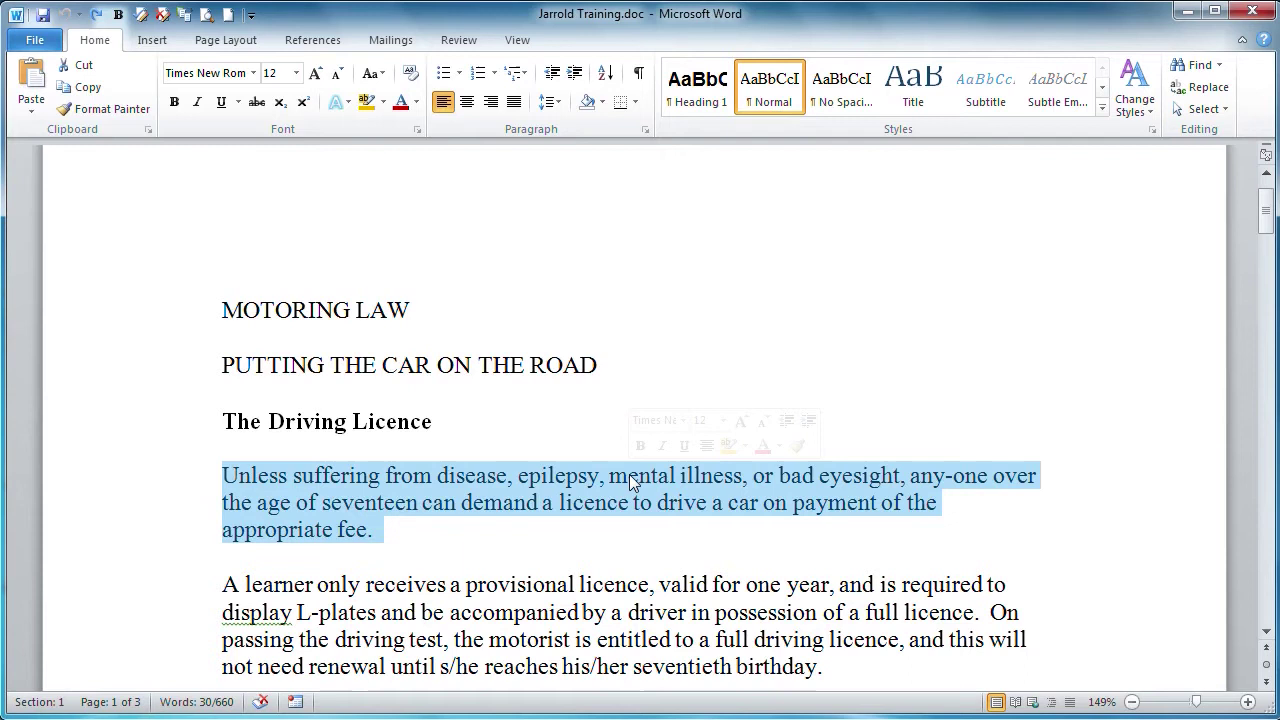
left_click(741, 539)
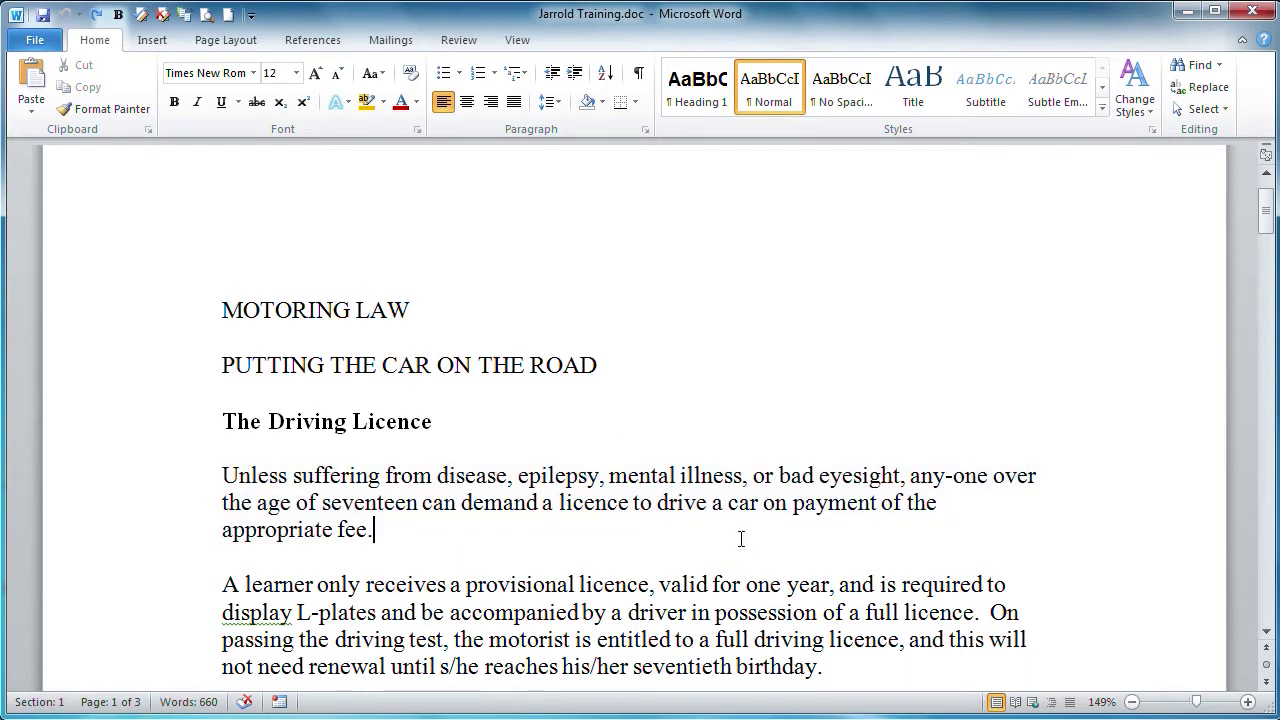
left_click(633, 584, "ctrl")
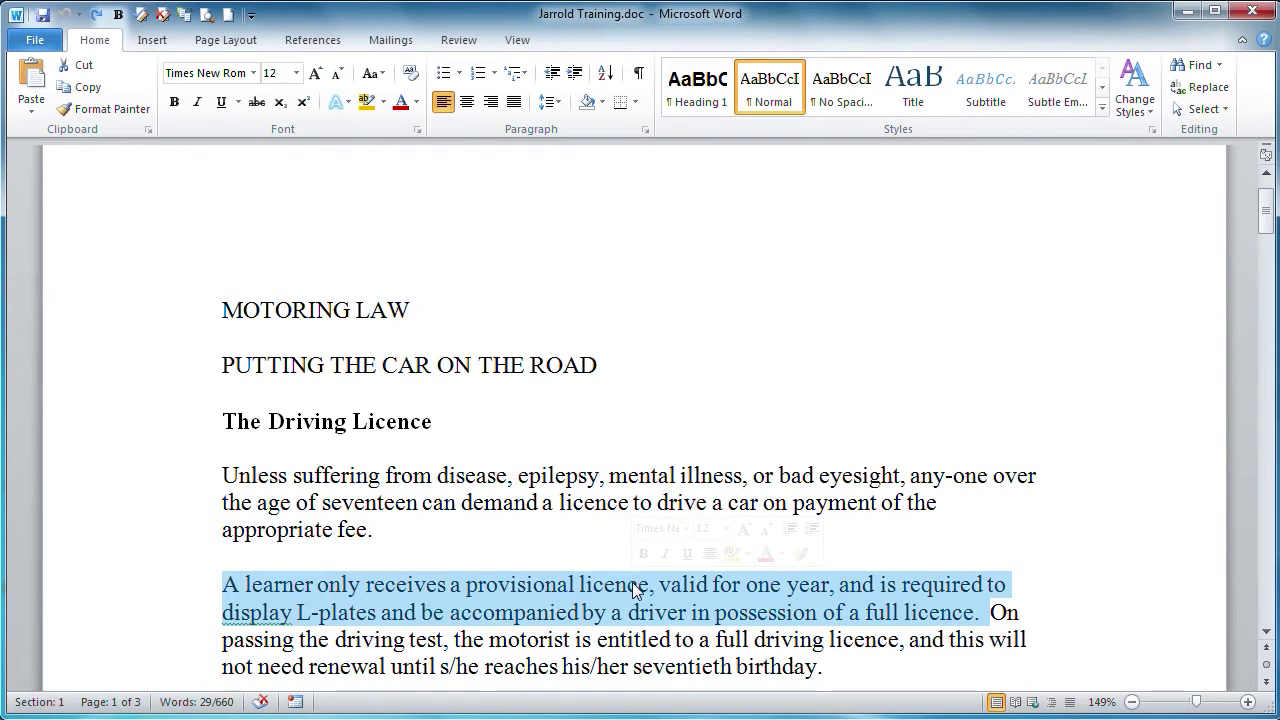
left_click(803, 414)
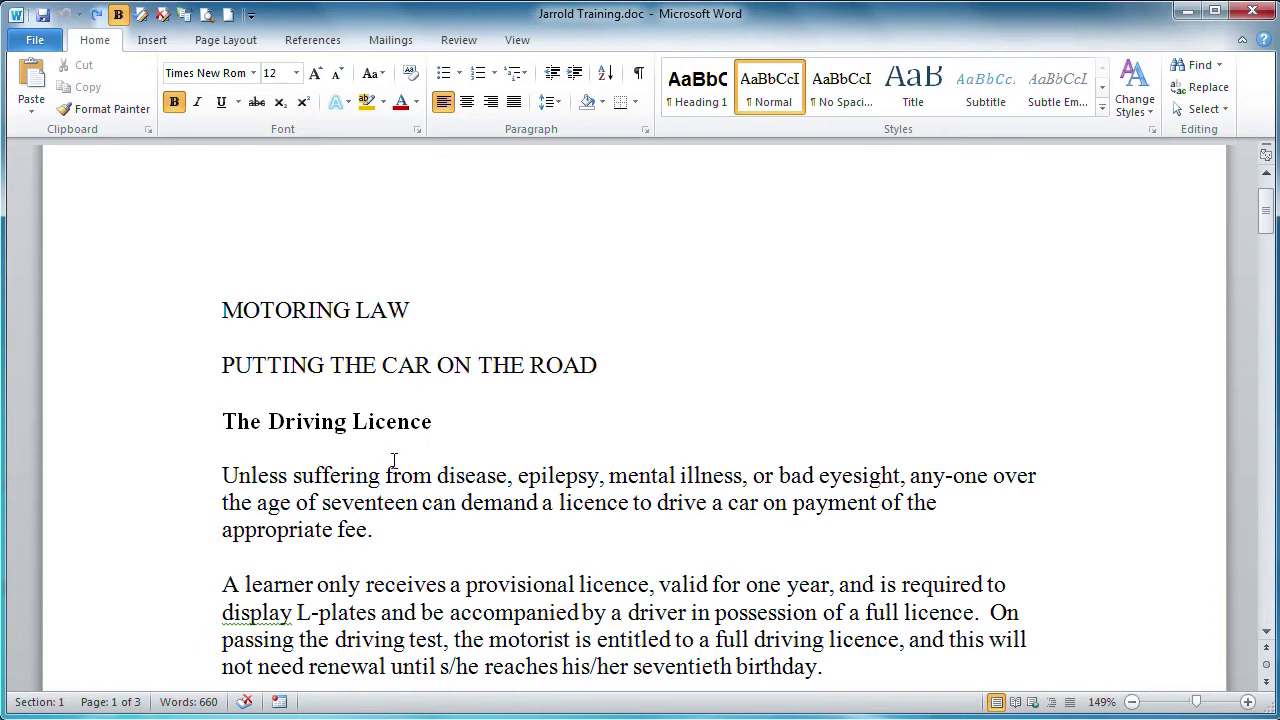
- Select the first line of the Unless paragraph from the margin, then the whole paragraph
left_click(160, 485)
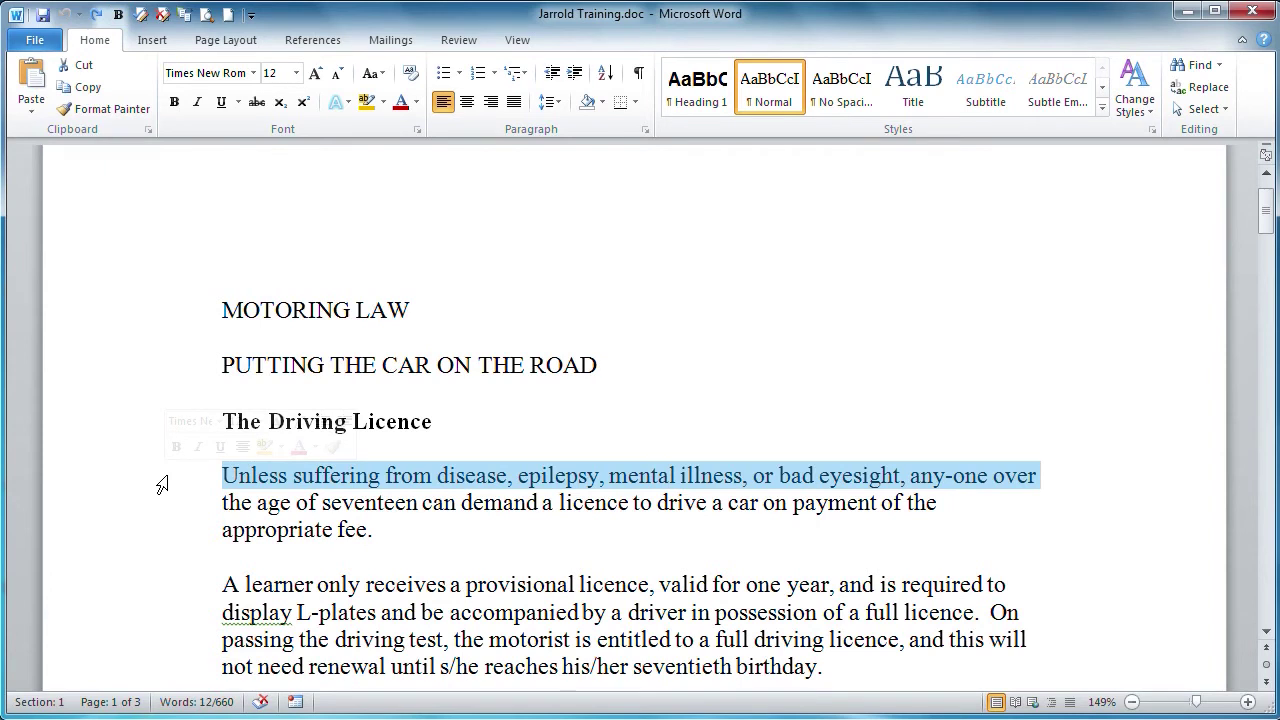
left_click(609, 415)
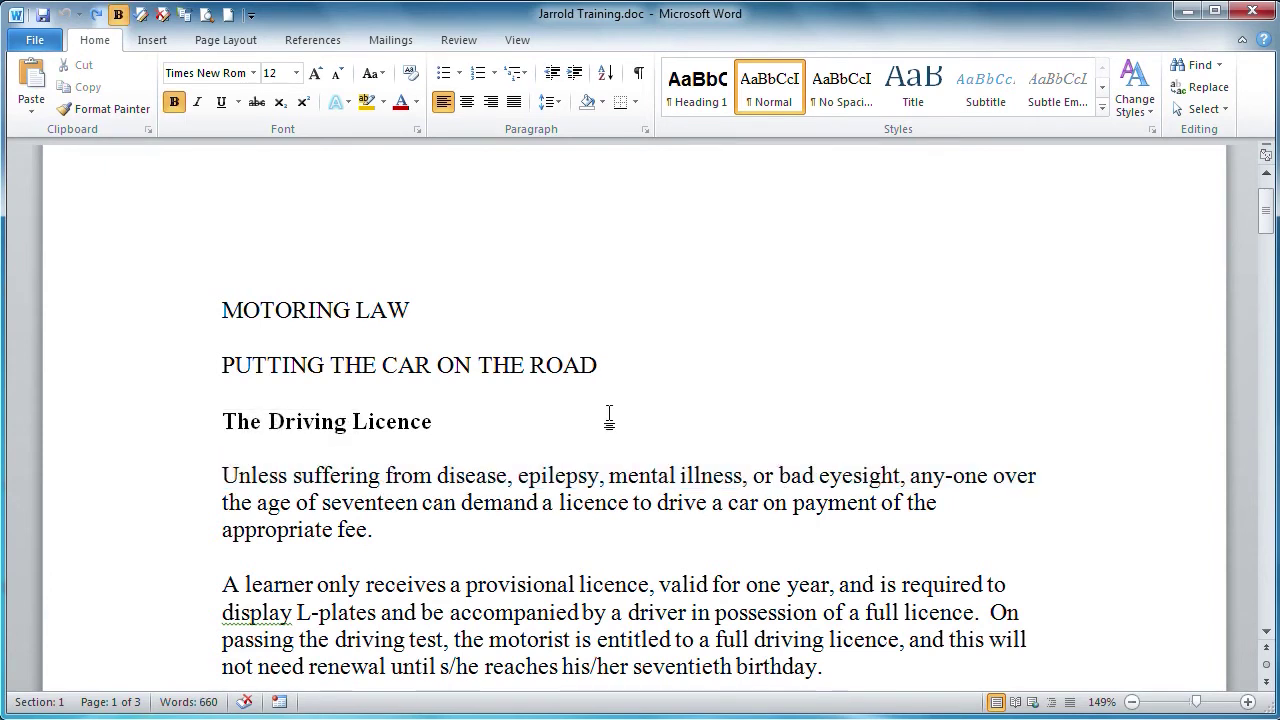
left_click(141, 485)
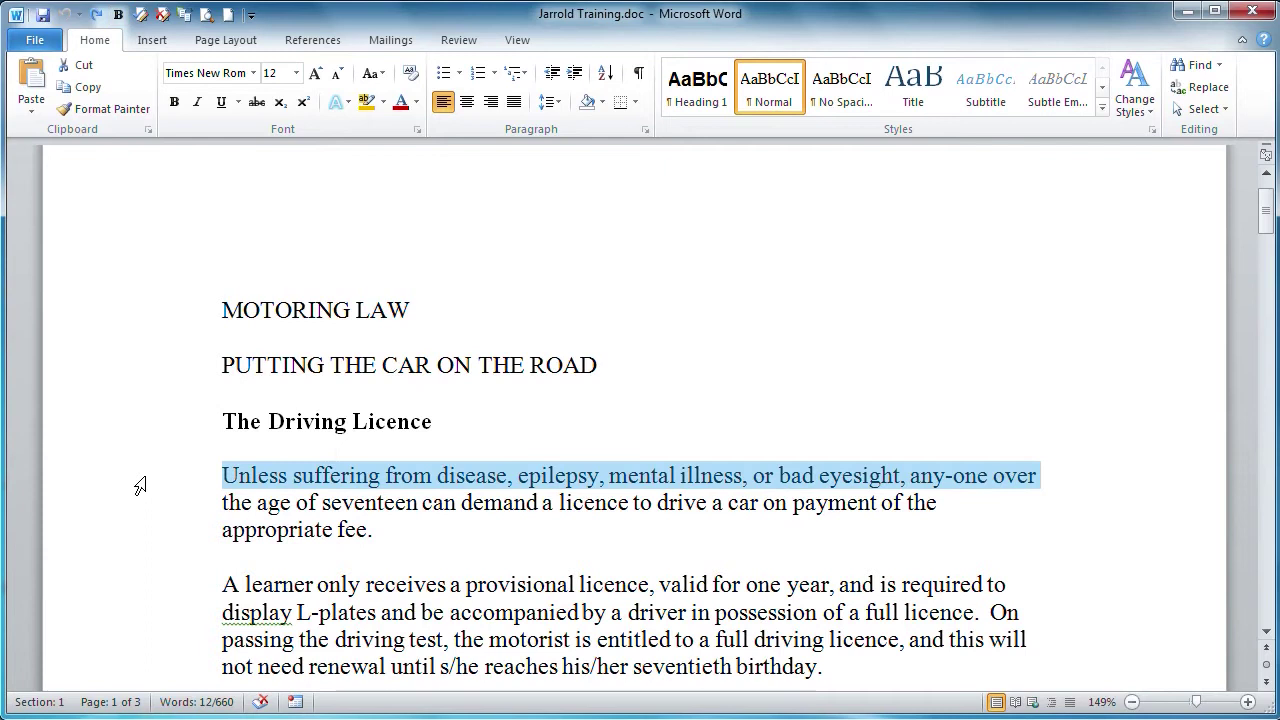
double_click(141, 485)
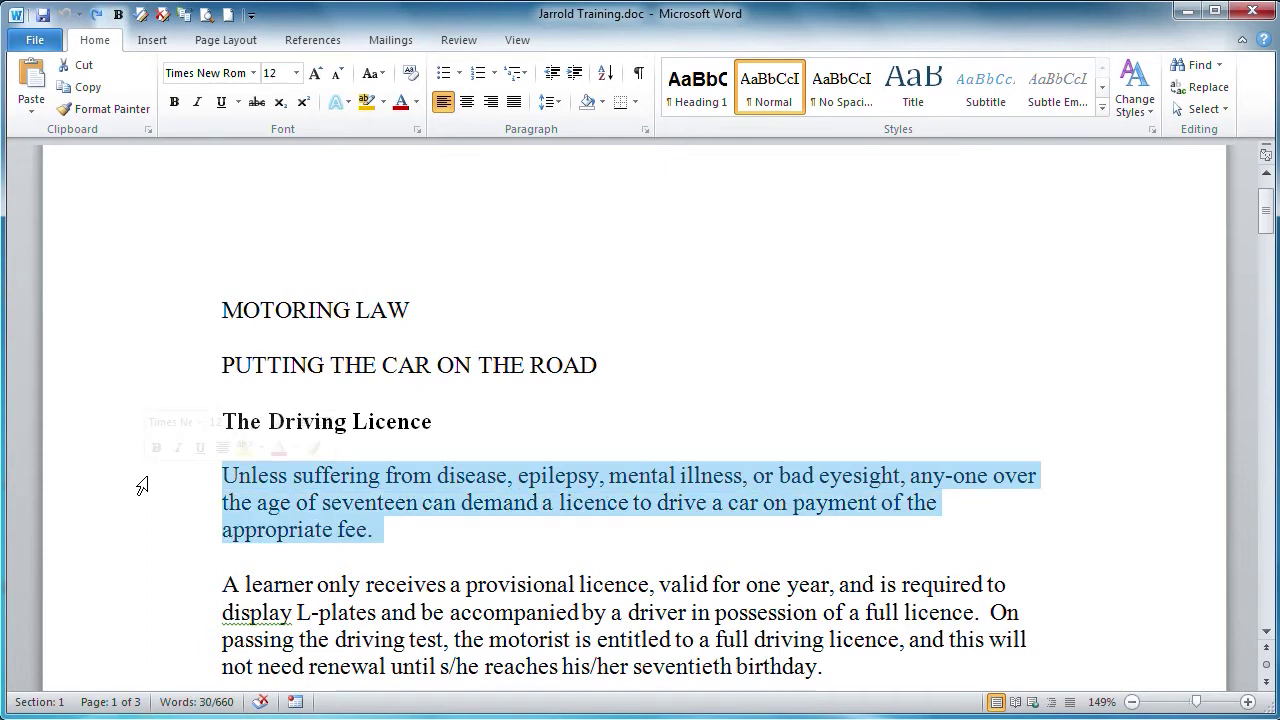
left_click(697, 368)
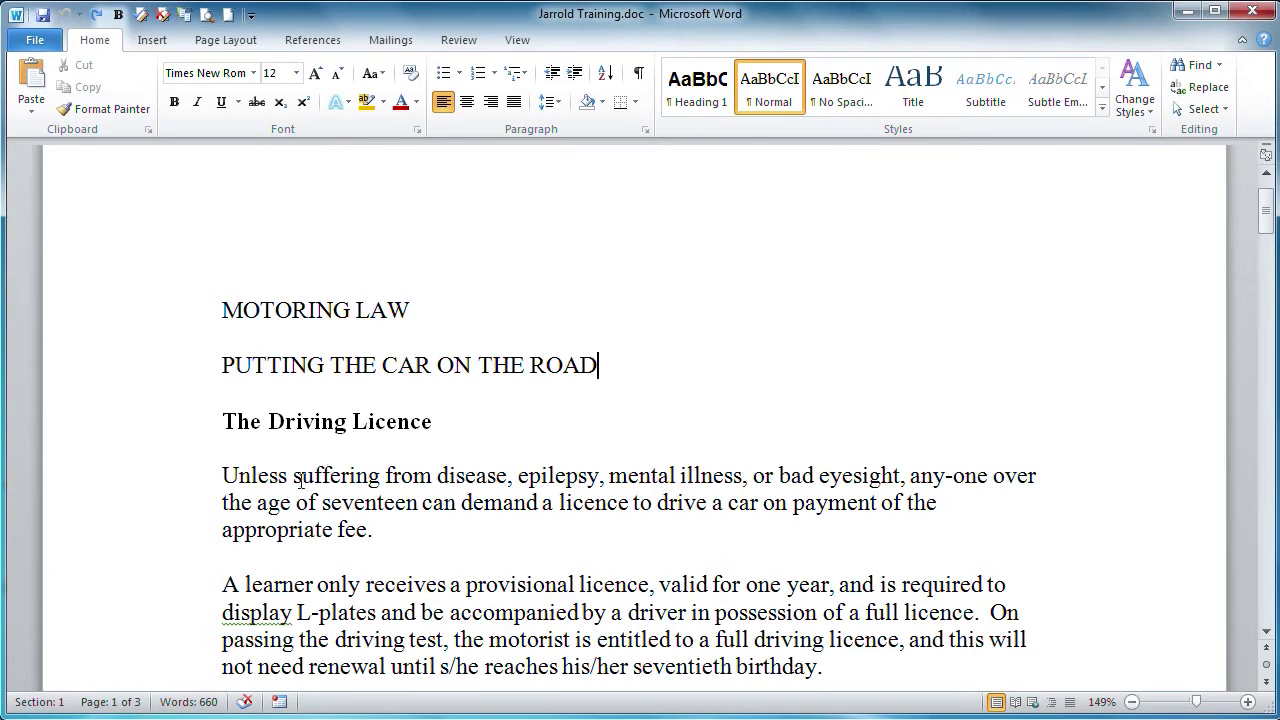
- Select the entire document with a margin triple-click and with Ctrl+A, clearing each
triple_click(144, 490)
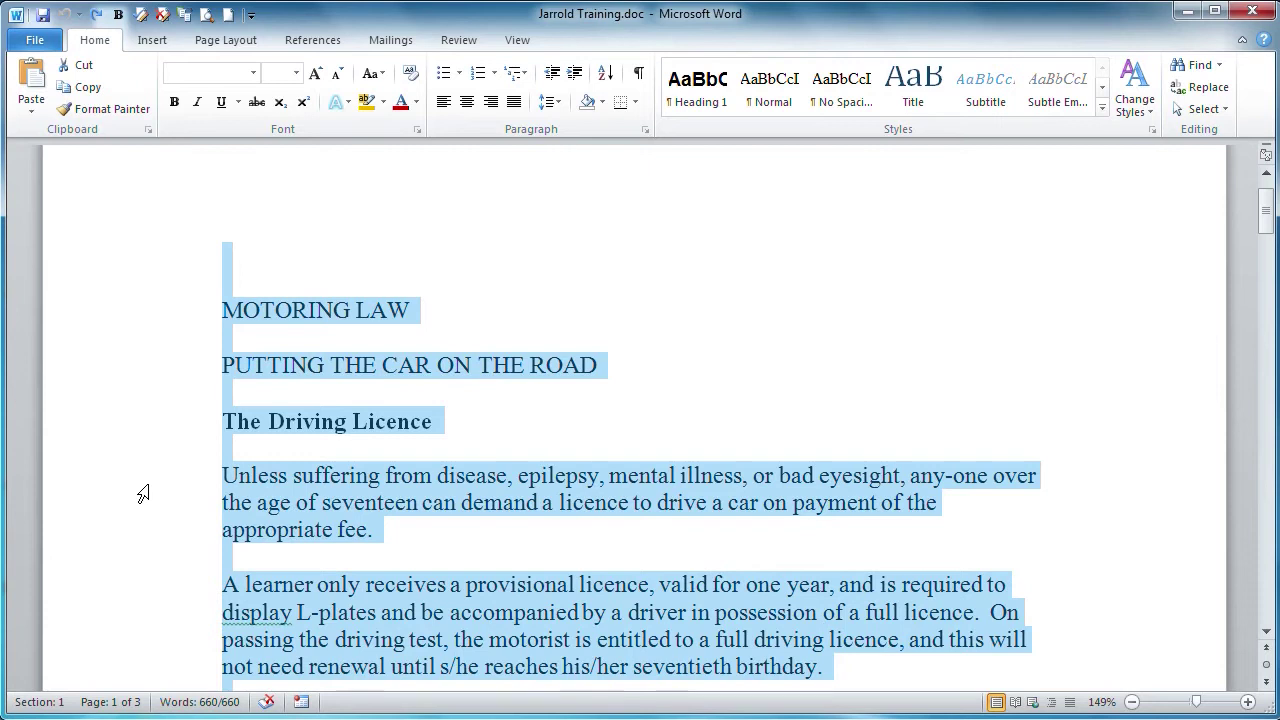
left_click(672, 425)
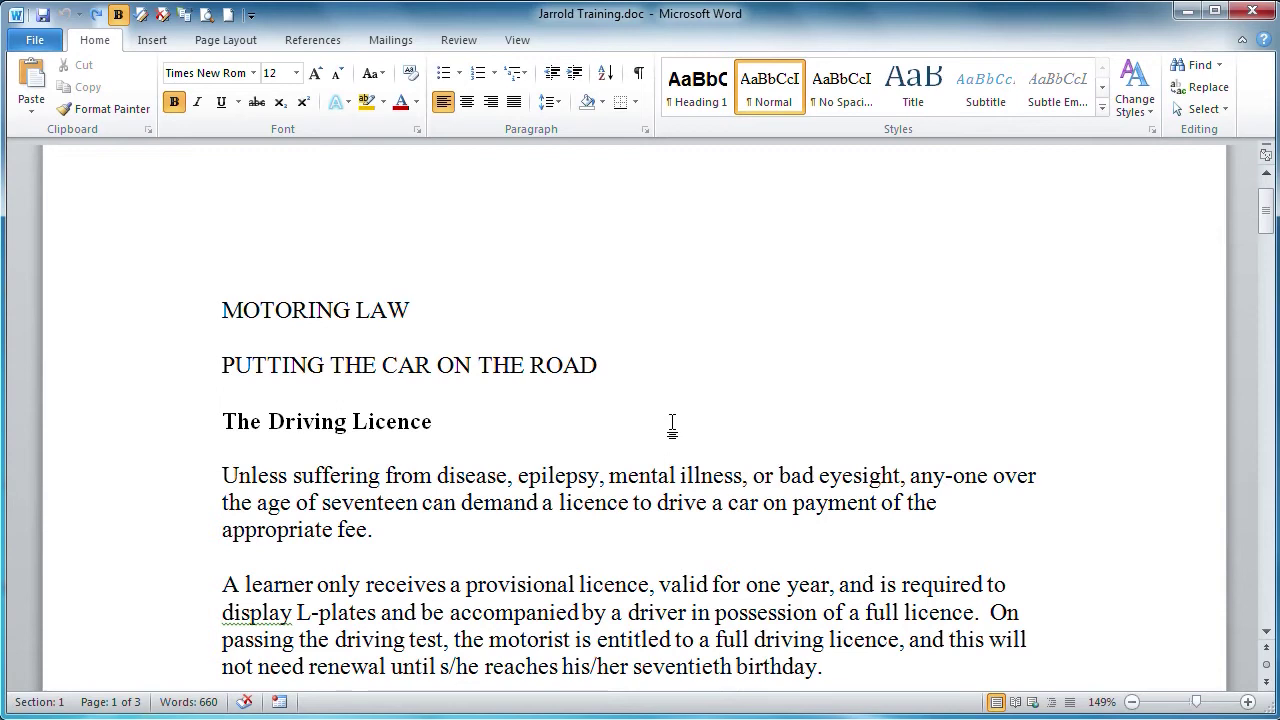
key("ctrl+a")
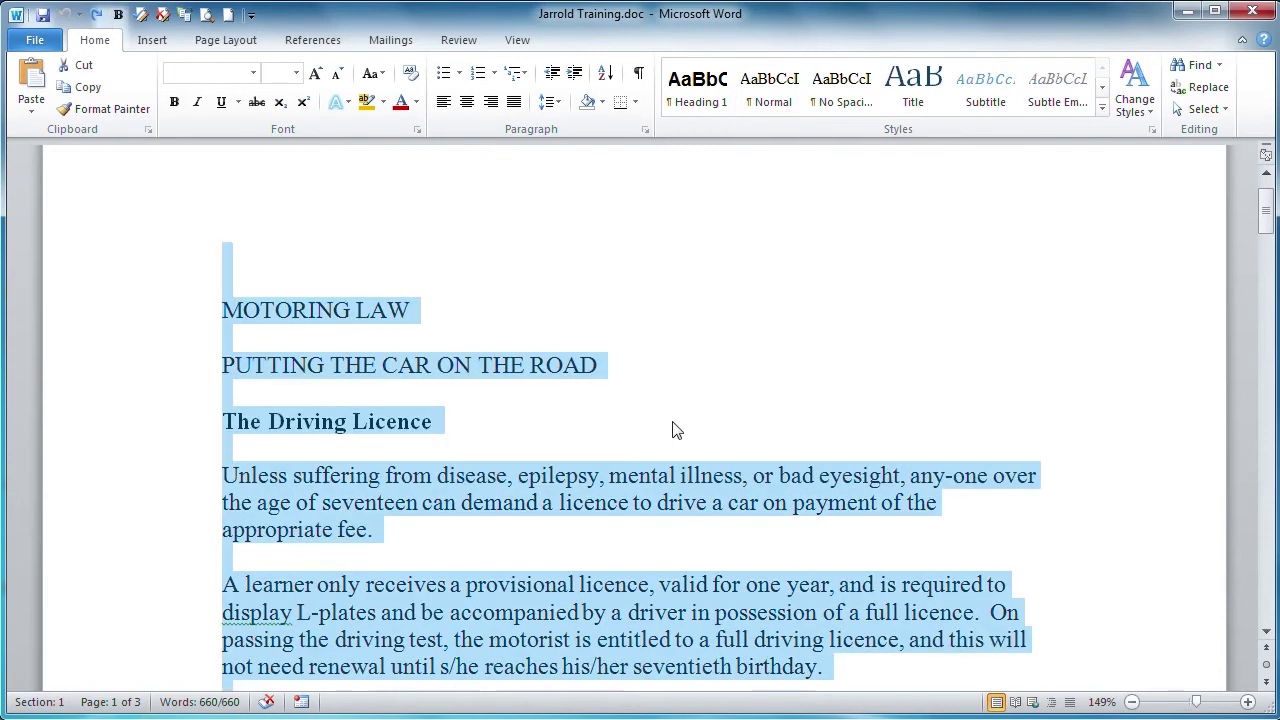
left_click(672, 430)
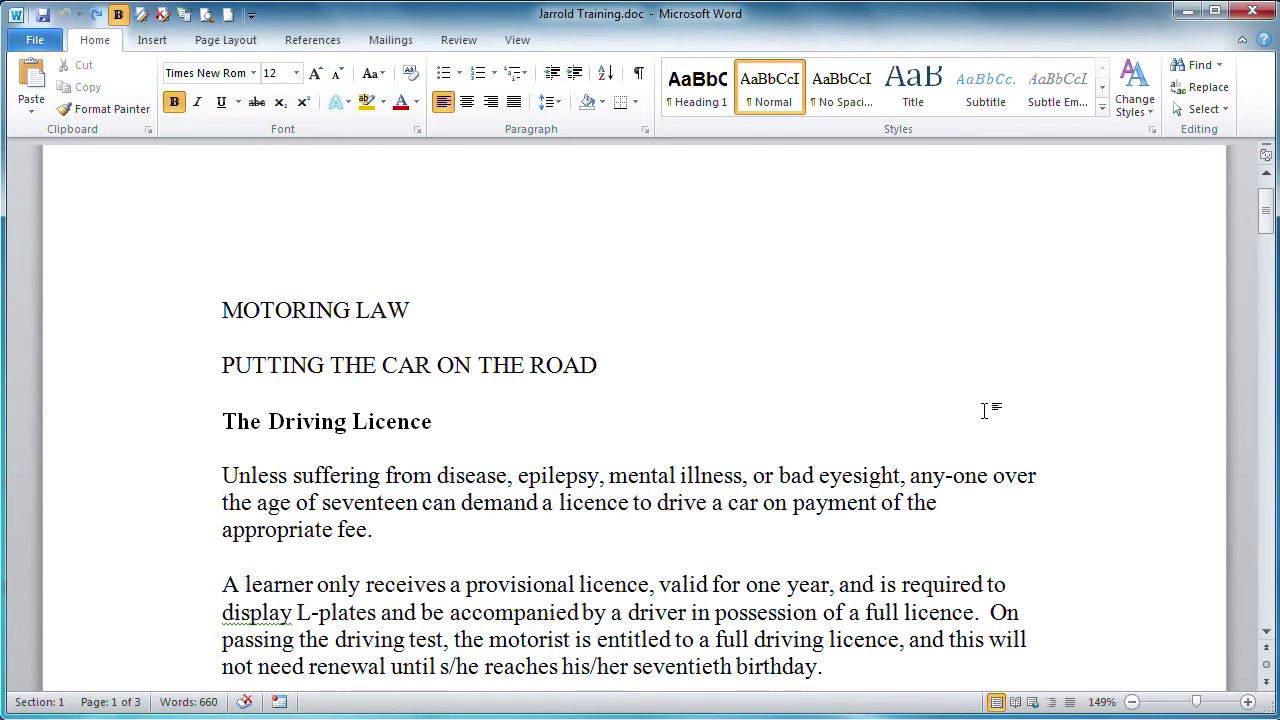
- Drag-select the text from Unless down past MOT CERTIFICATE, then clear it
left_click_drag(1266, 222, 1268, 252)
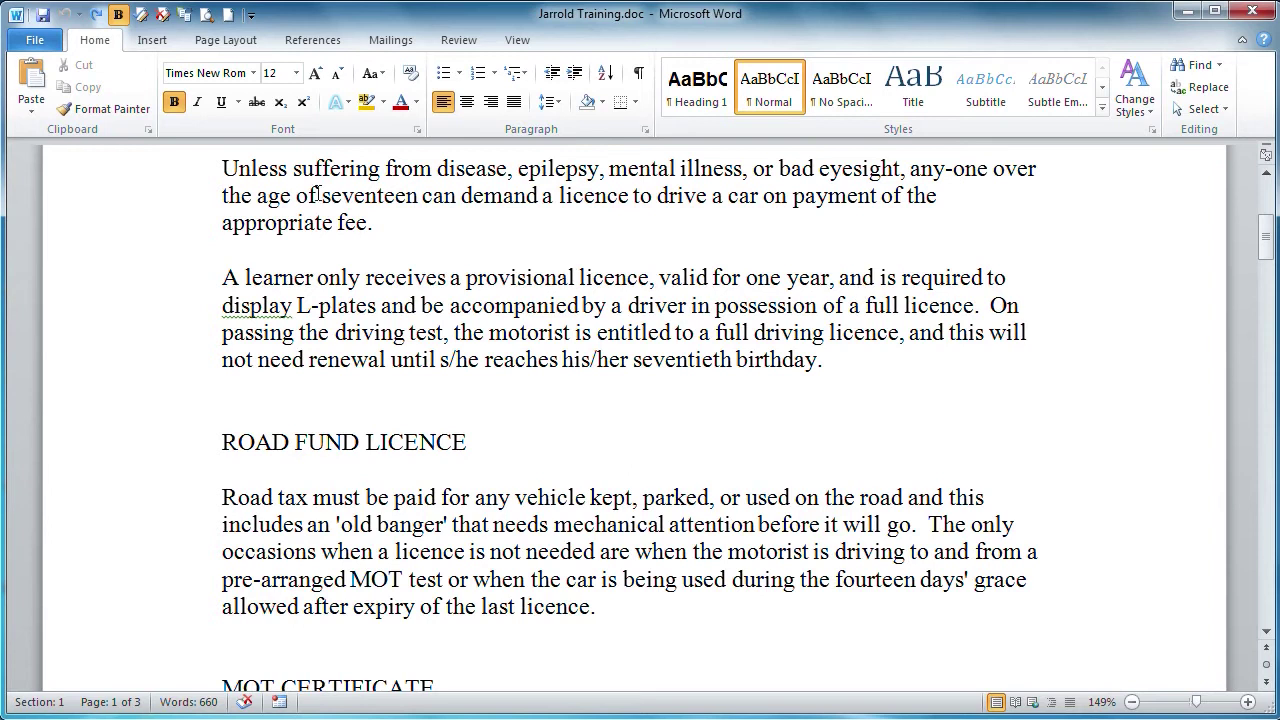
left_click_drag(222, 168, 780, 306)
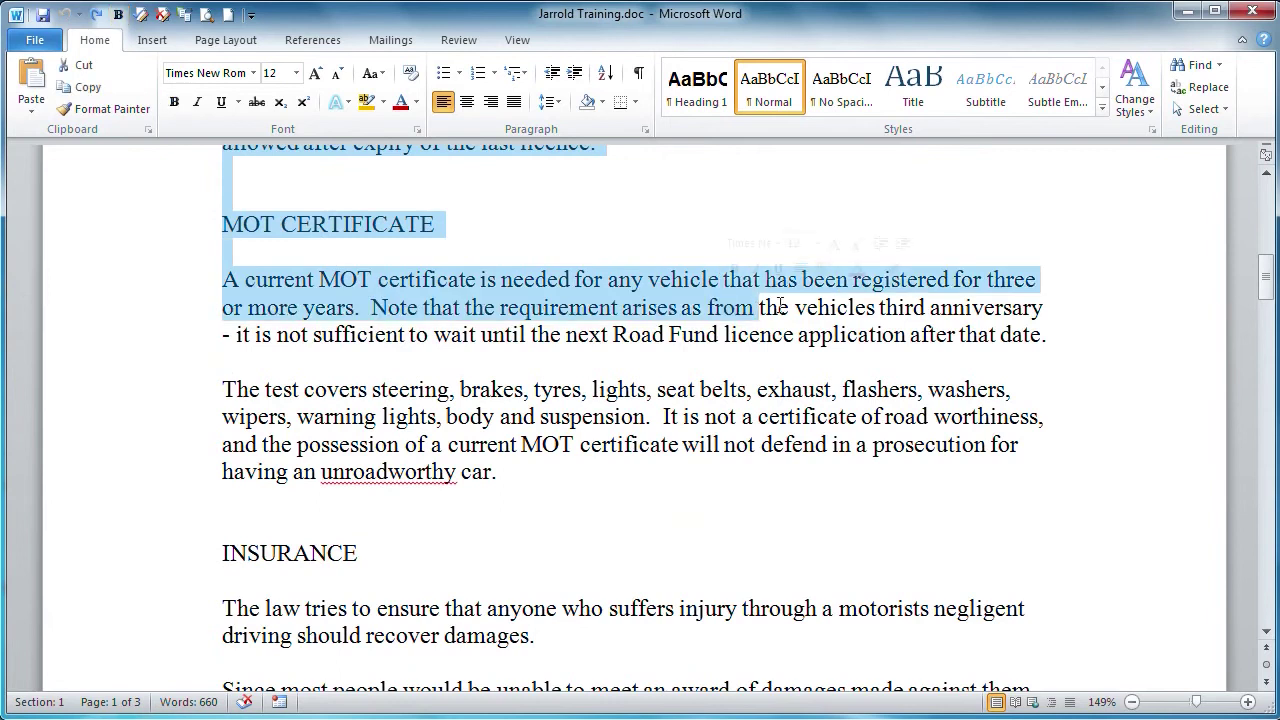
left_click(958, 207)
scroll(965, 215, "up", 3)
scroll(970, 219, "up", 4)
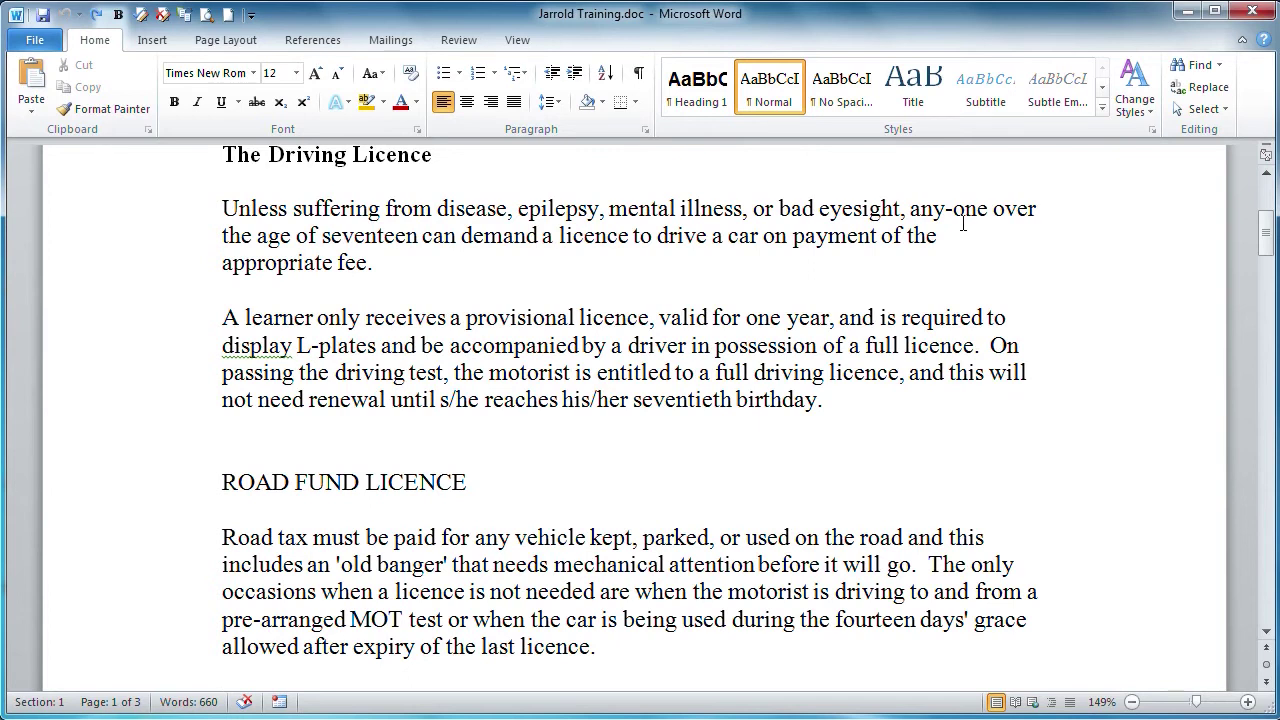
- Select the two paragraphs from Unless to 'birthday.' with a Shift+click, twice
left_click(223, 209)
left_click(828, 403, "shift")
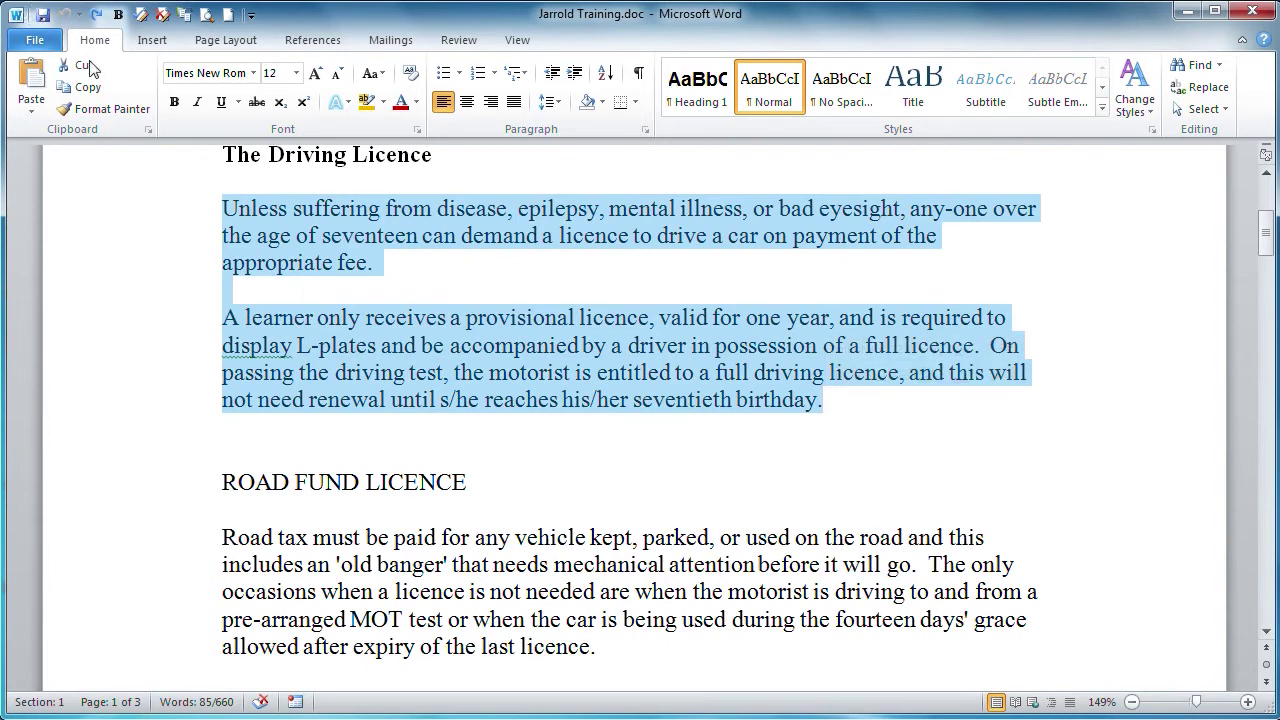
left_click(649, 461)
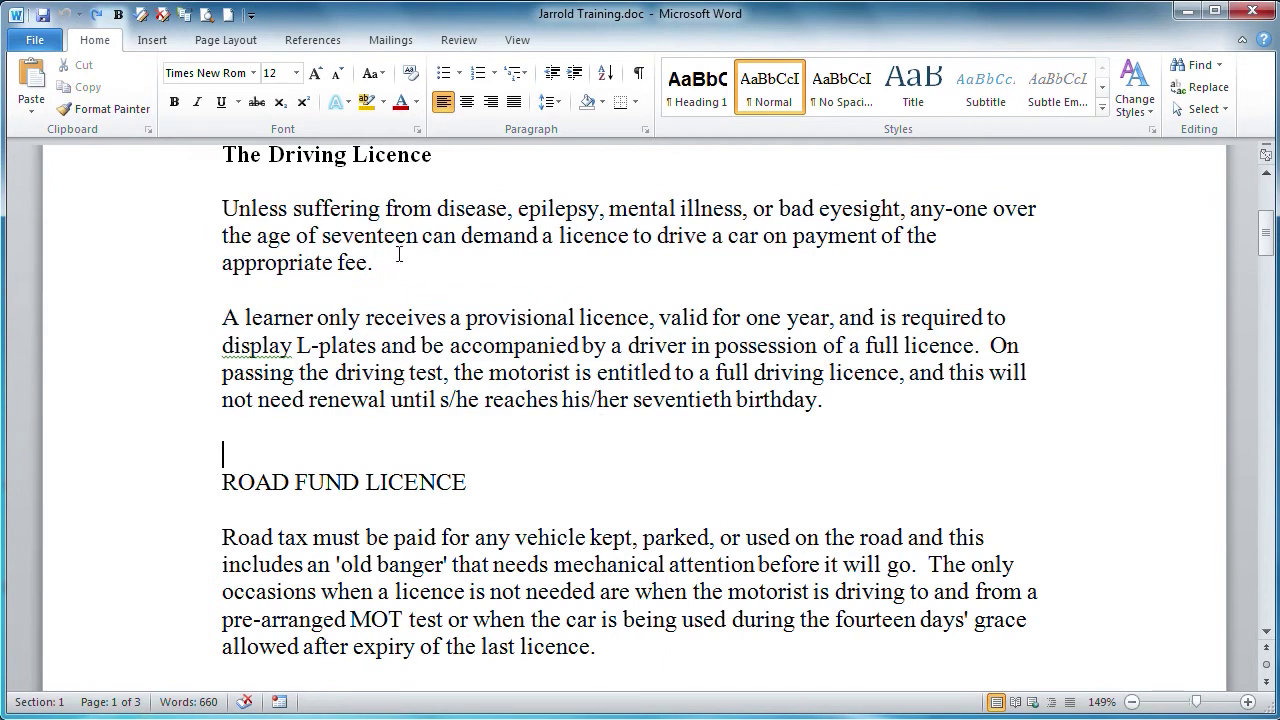
left_click(224, 208)
left_click(848, 405, "shift")
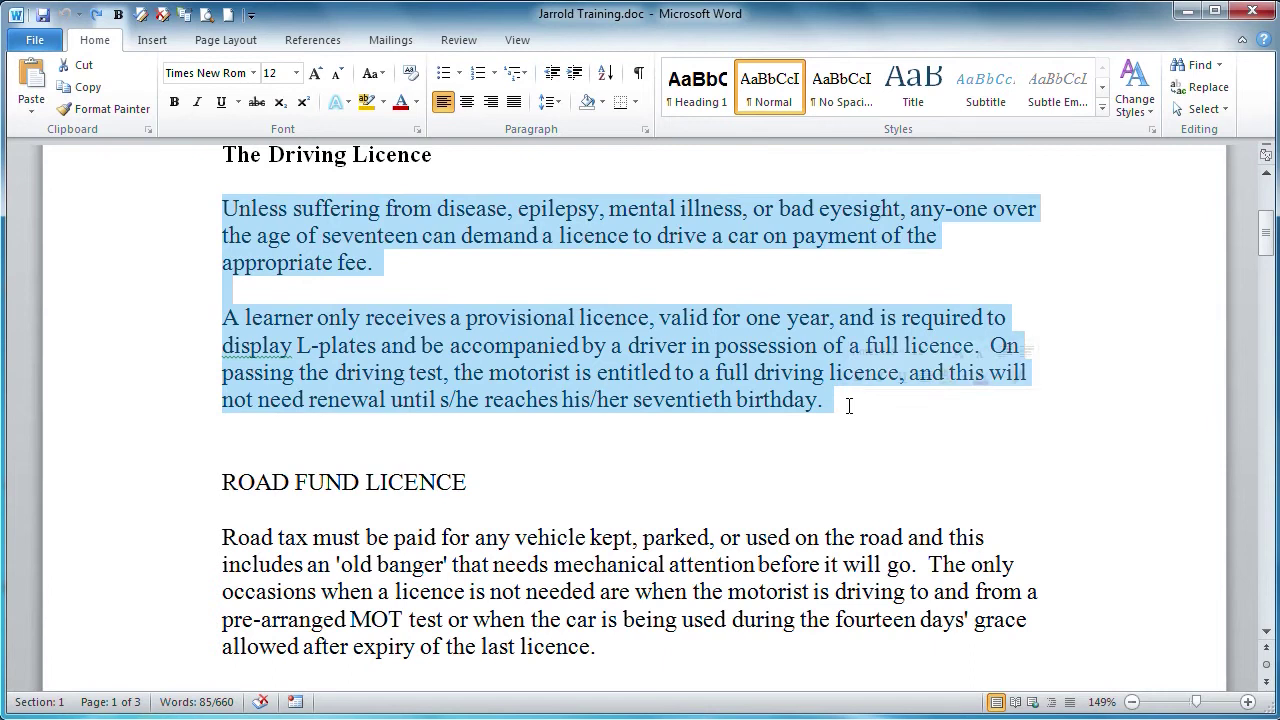
left_click(859, 457)
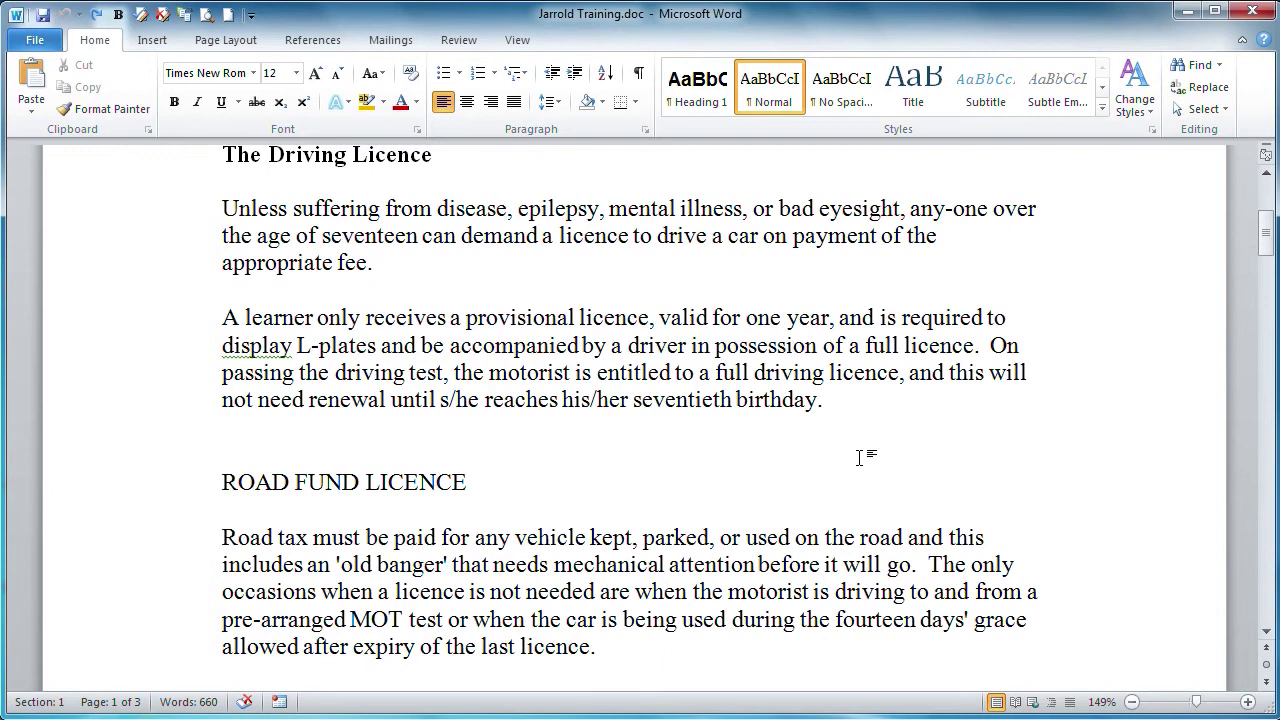
scroll(859, 457, "up", 3)
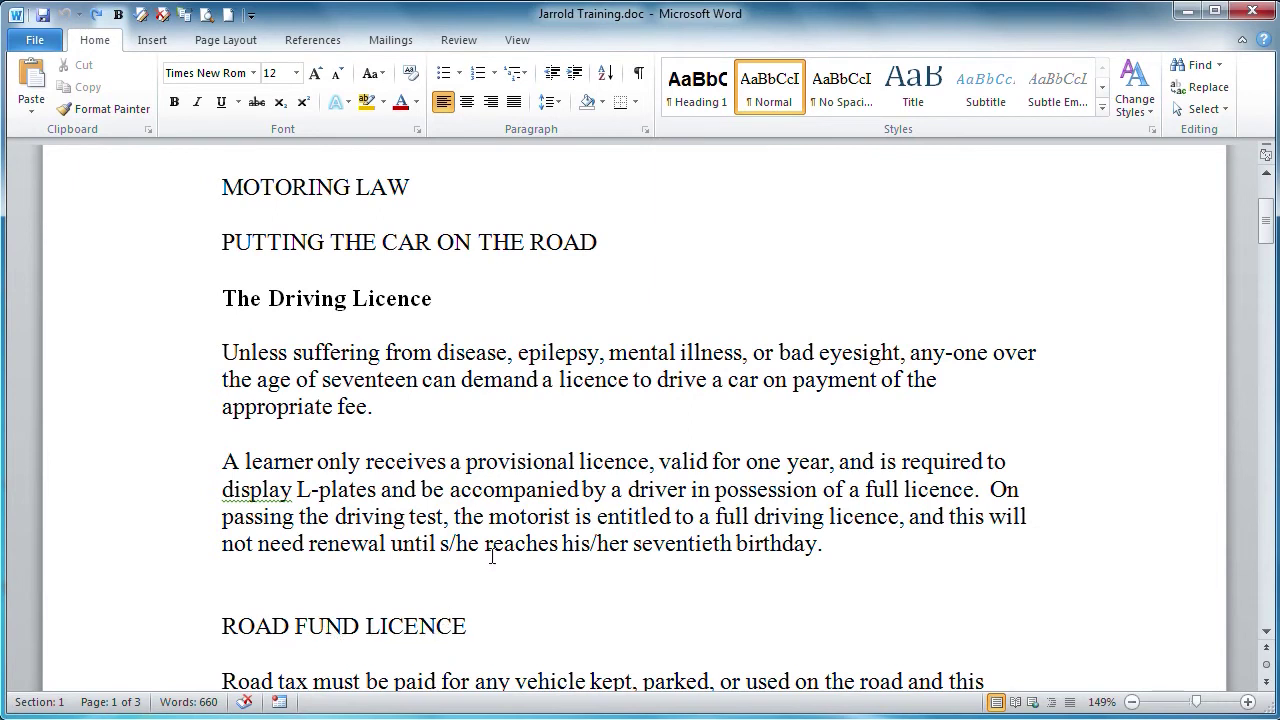
- Italicise the headings PUTTING THE CAR ON THE ROAD and ROAD FUND LICENCE together
left_click(166, 256)
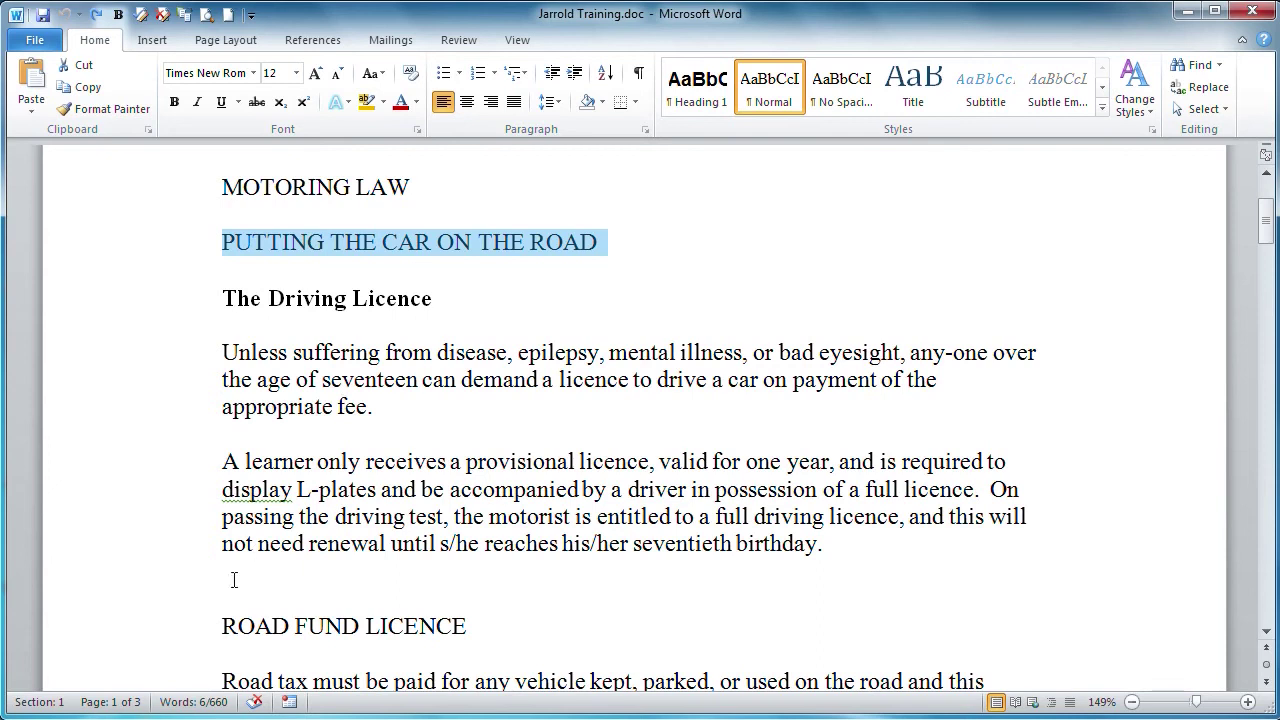
left_click(164, 640)
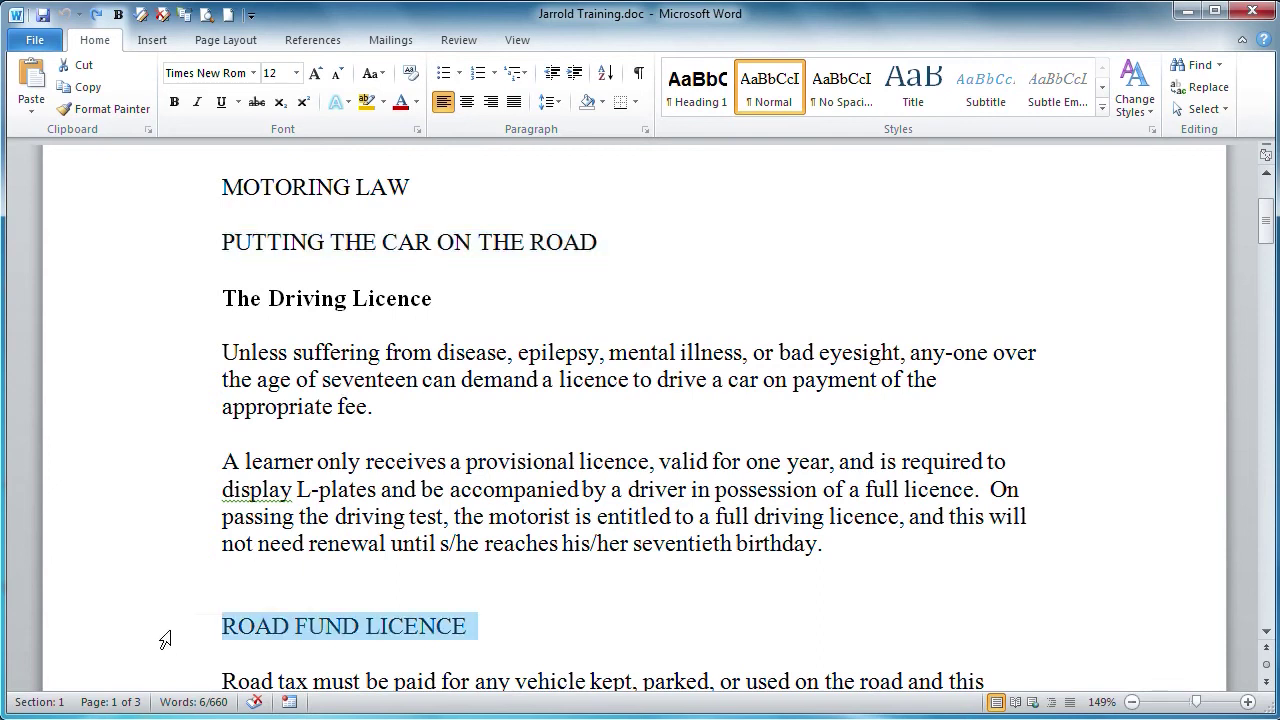
left_click(655, 300)
left_click(167, 254)
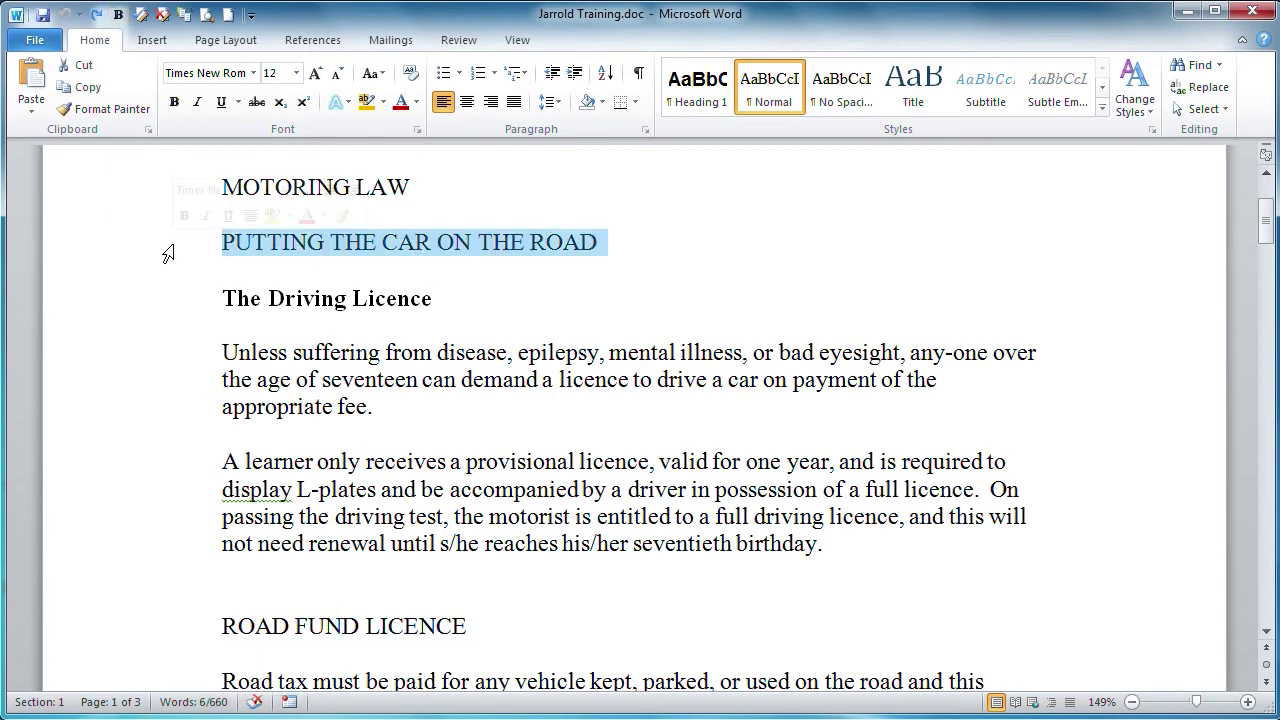
left_click(193, 634, "ctrl")
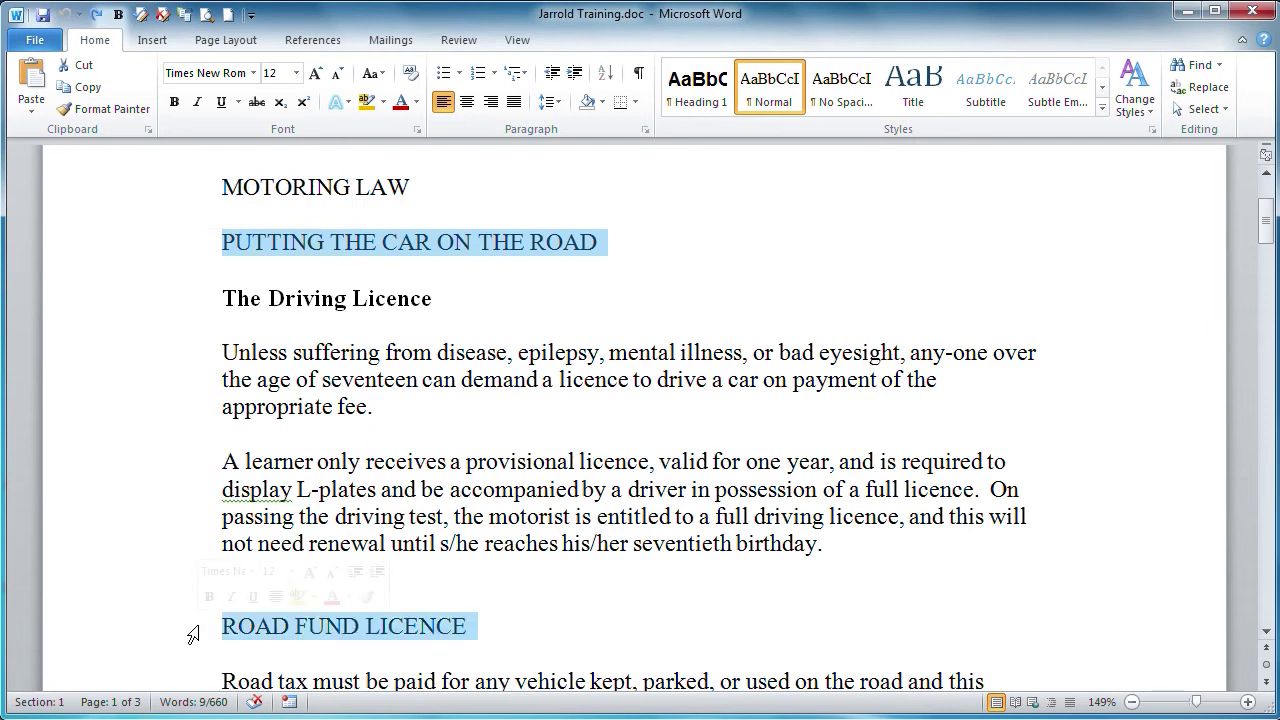
left_click(199, 104)
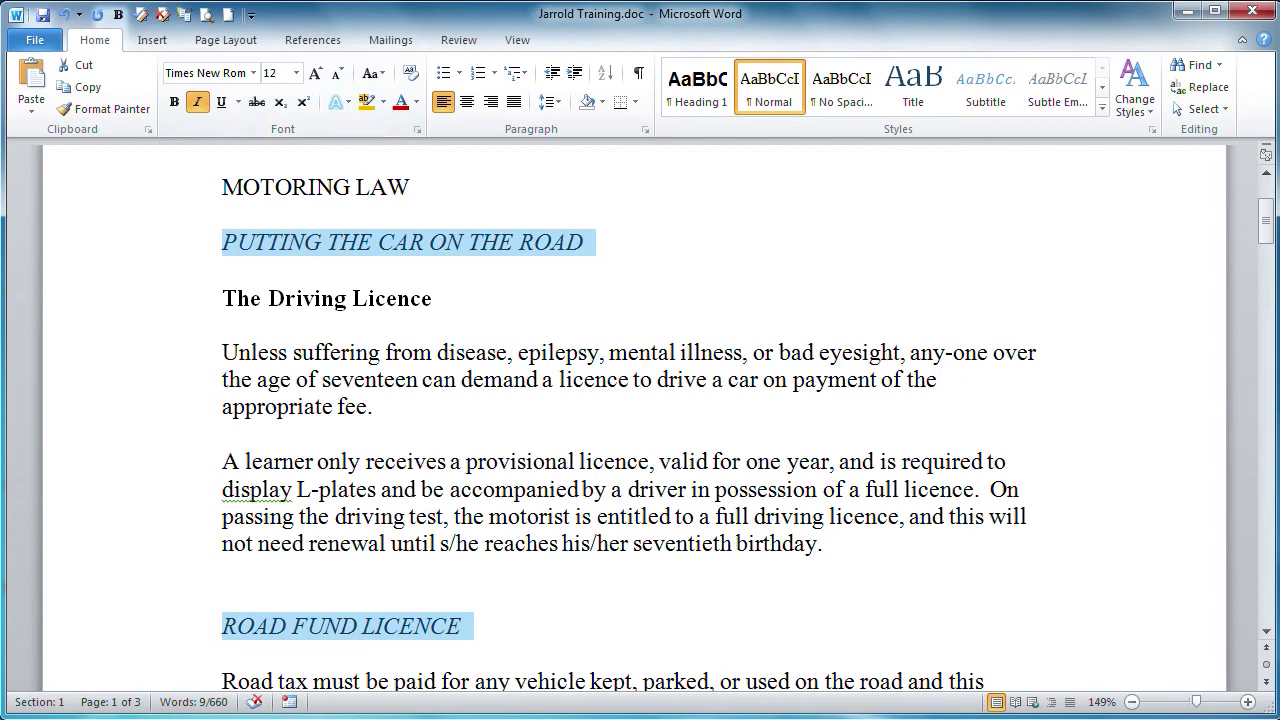
left_click(850, 384)
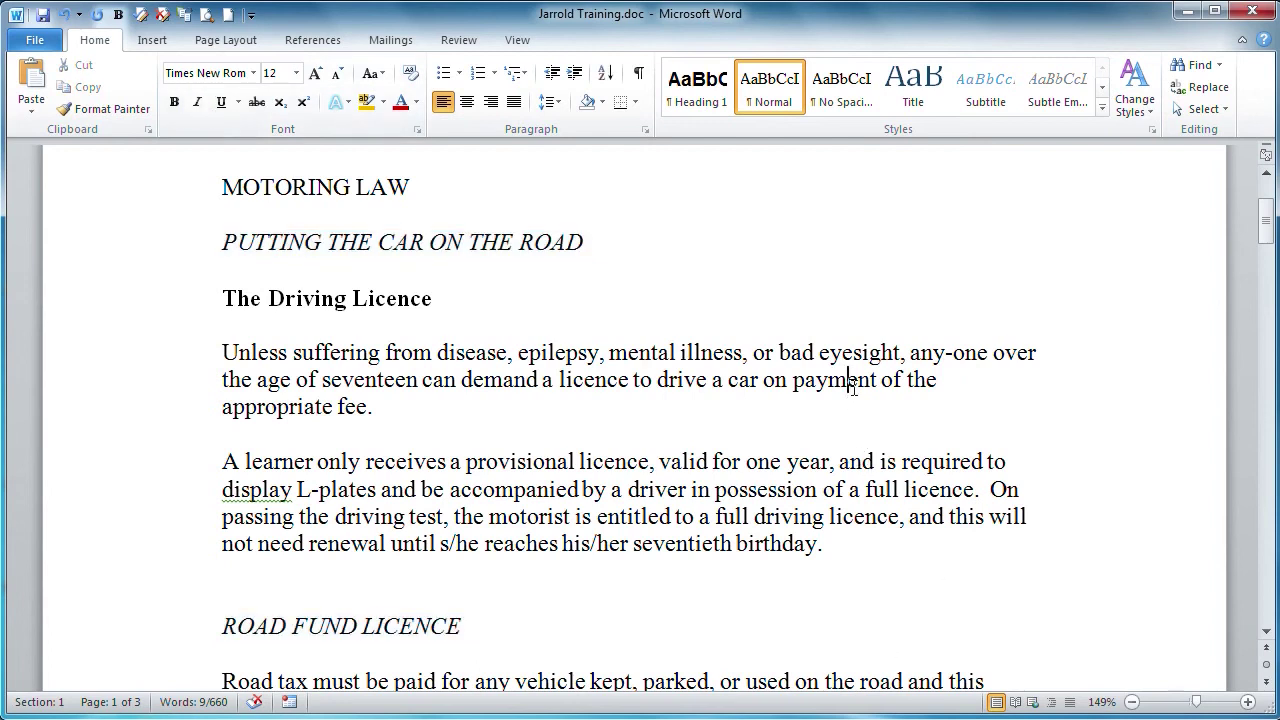